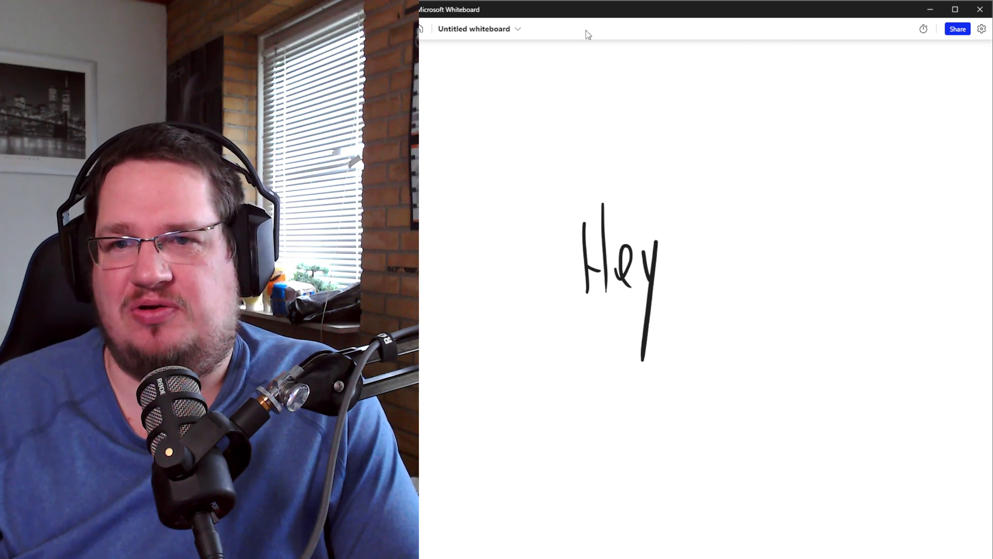
Add R and W strokes above 'Hey', then scribble over all the handwriting.
drag(586, 98, 600, 154)
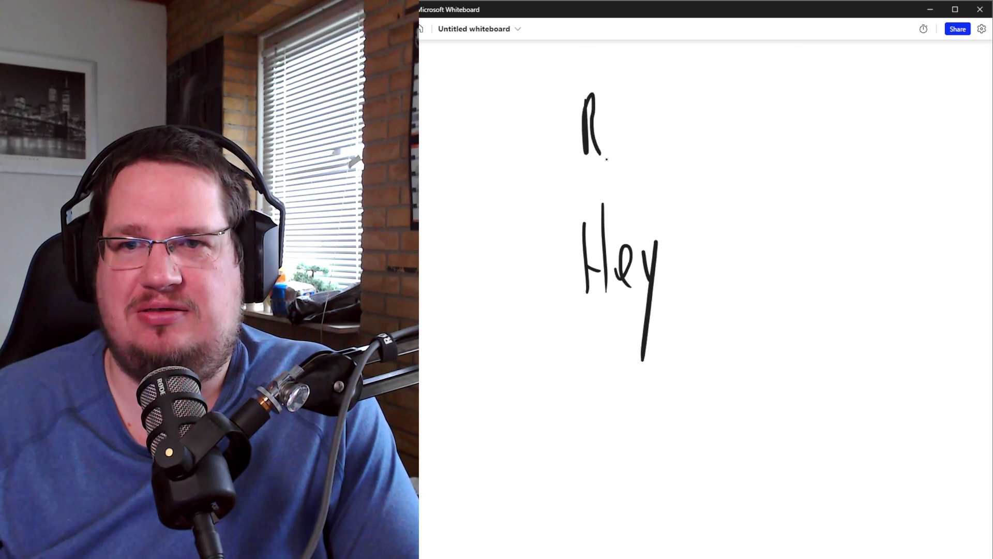
mouse_move(633, 97)
mouse_down()
mouse_move(654, 87)
mouse_move(672, 105)
mouse_up()
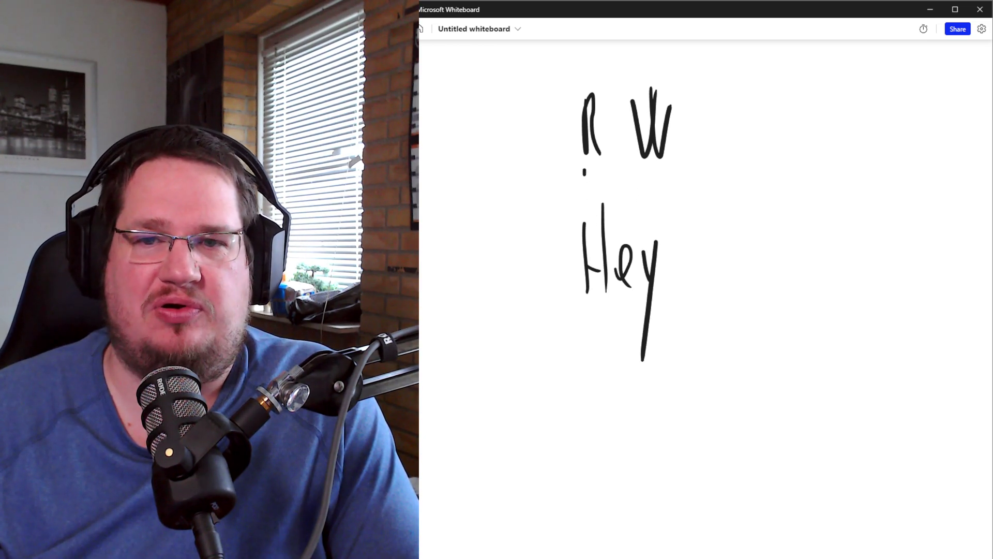
drag(585, 170, 630, 350)
drag(638, 200, 582, 285)
drag(616, 102, 639, 167)
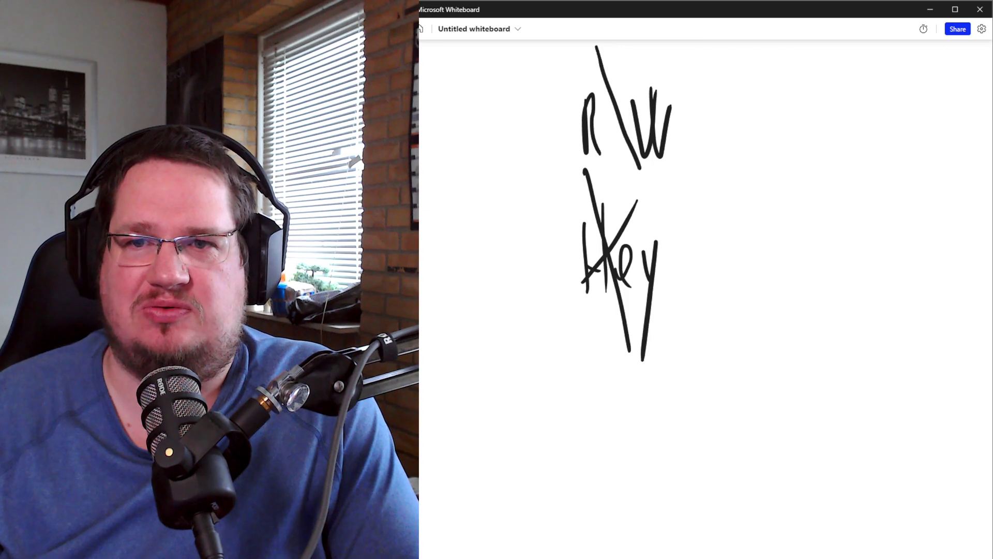
drag(647, 77, 587, 153)
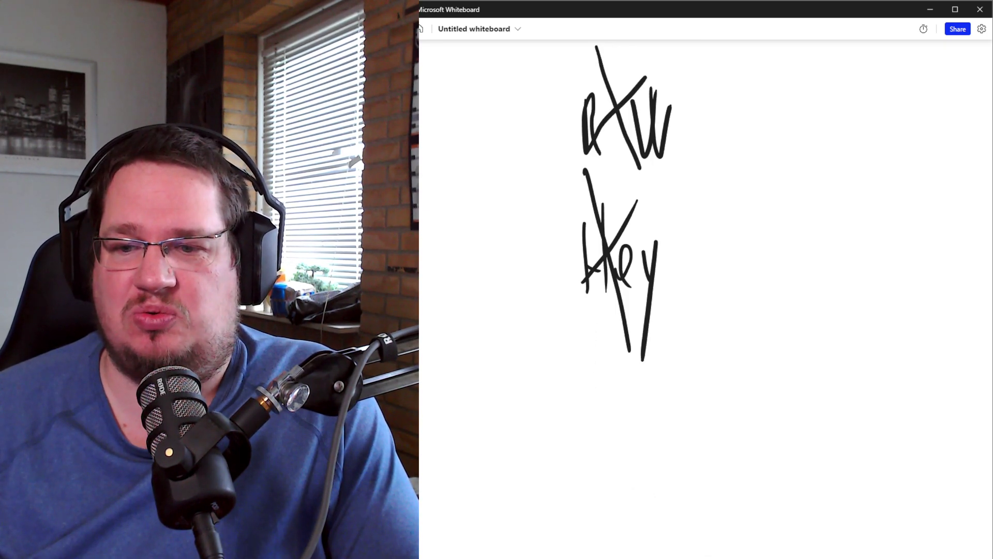
Lasso-select the strokes and erase all ink with the trash icon and Delete key.
mouse_move(701, 417)
mouse_down()
mouse_move(592, 93)
mouse_move(683, 156)
mouse_move(700, 308)
mouse_up()
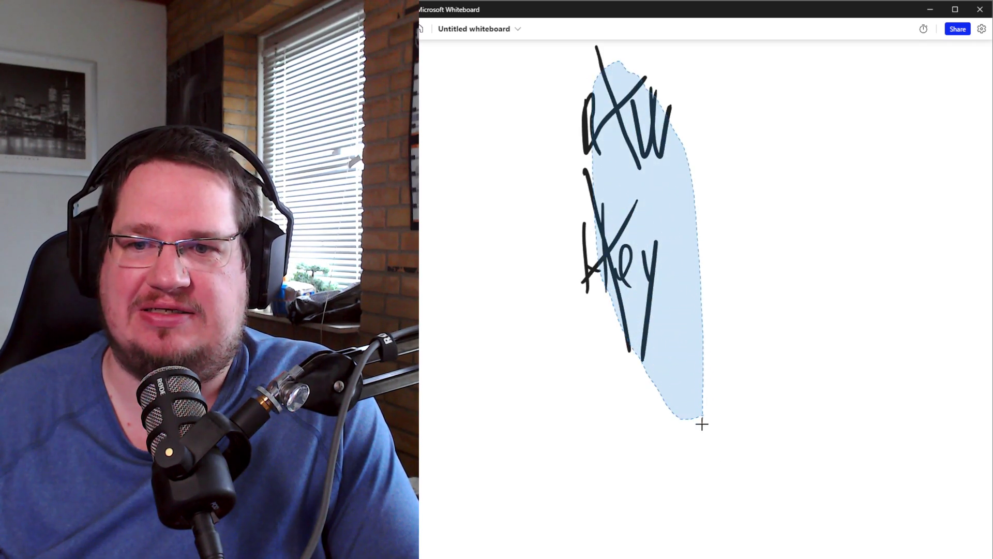
drag(701, 424, 701, 423)
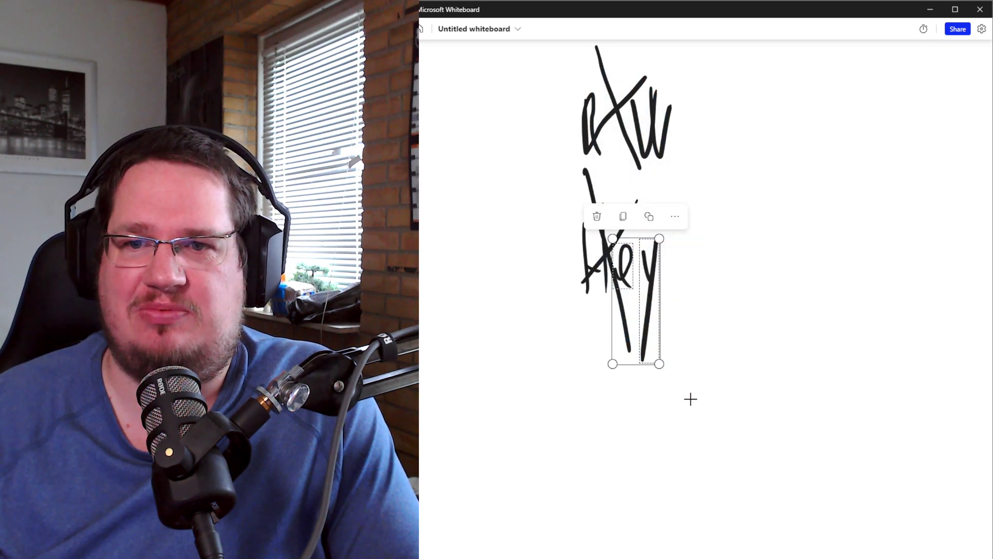
click(597, 215)
mouse_move(579, 38)
mouse_down()
mouse_move(666, 50)
mouse_move(621, 370)
mouse_up()
key(Delete)
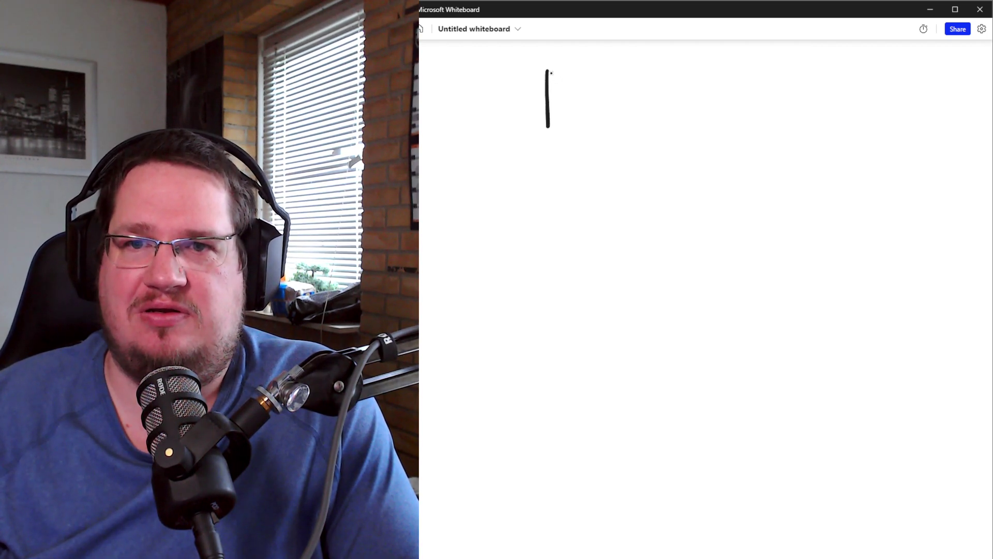
Pen the W stroke beside the R at the top of the board.
mouse_move(602, 75)
mouse_down()
mouse_move(615, 142)
mouse_move(629, 71)
mouse_up()
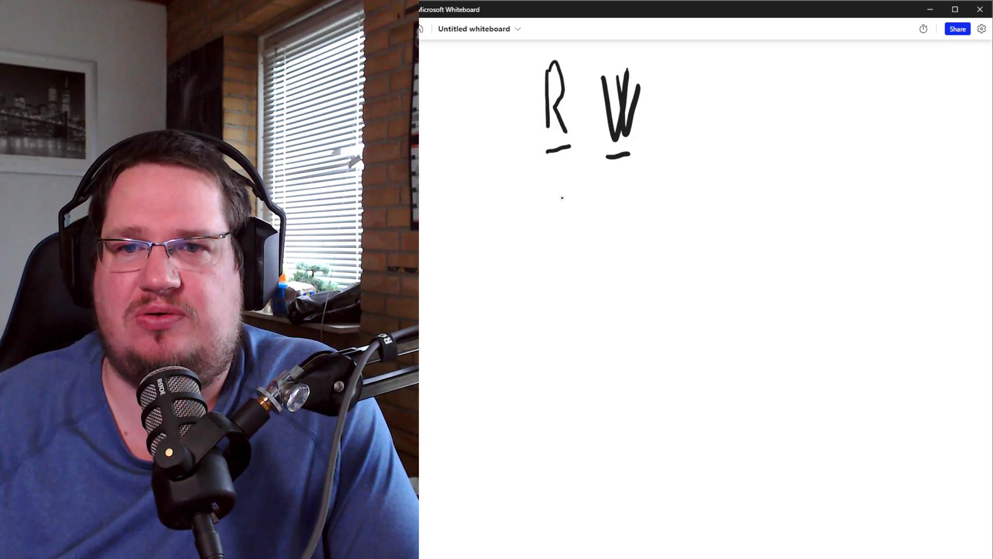
Write 'W10 mid 2016' below RW.
mouse_move(562, 197)
mouse_down()
mouse_move(578, 206)
mouse_move(590, 197)
mouse_up()
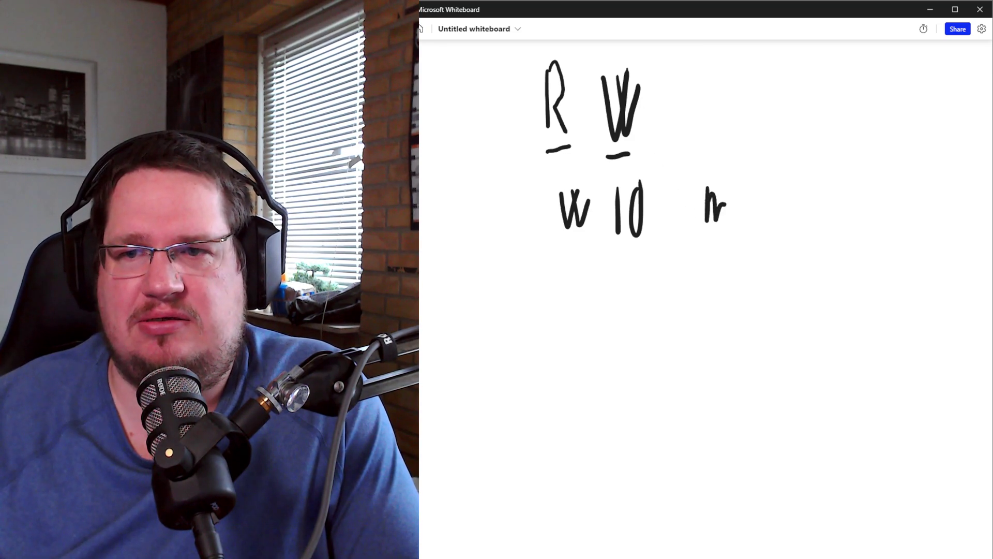
drag(716, 195, 733, 223)
drag(737, 201, 747, 222)
drag(802, 194, 815, 244)
drag(831, 206, 824, 239)
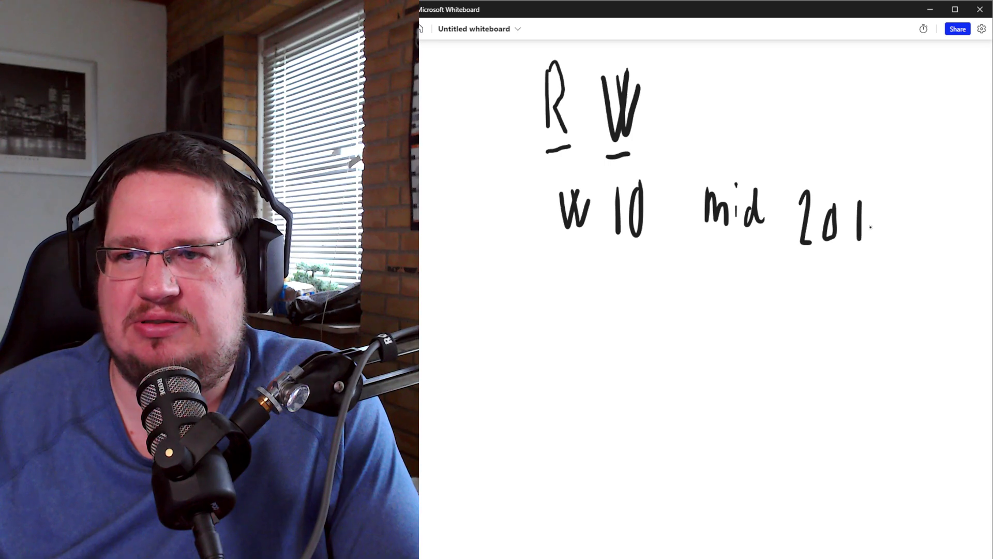
drag(885, 210, 883, 237)
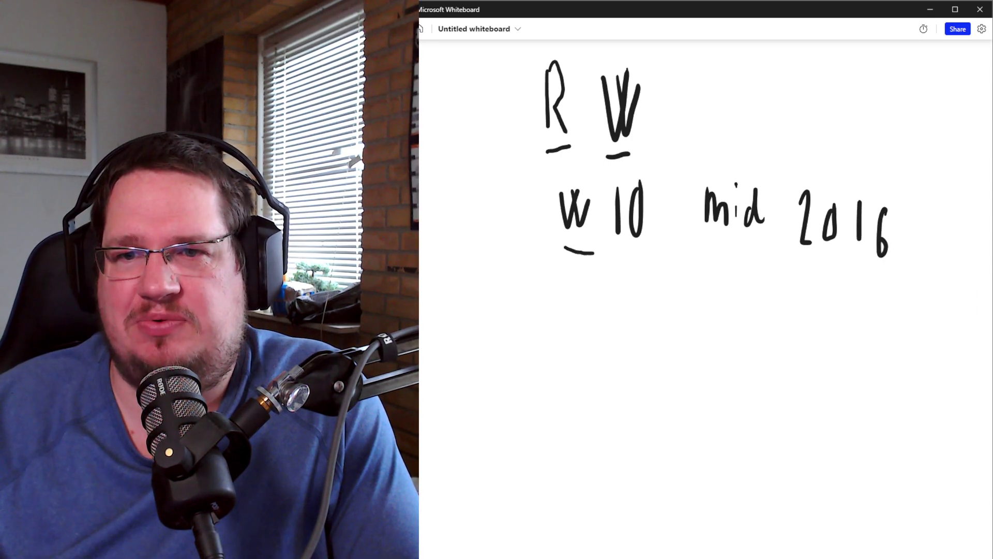
Write 'Feb 22 / 2023' beneath it and underline the year.
mouse_move(582, 332)
mouse_down()
mouse_move(583, 371)
mouse_move(595, 340)
mouse_move(631, 387)
mouse_up()
drag(639, 341, 641, 391)
mouse_move(690, 332)
mouse_down()
mouse_move(706, 397)
mouse_move(729, 402)
mouse_up()
mouse_move(743, 328)
mouse_down()
mouse_move(756, 333)
mouse_move(747, 400)
mouse_up()
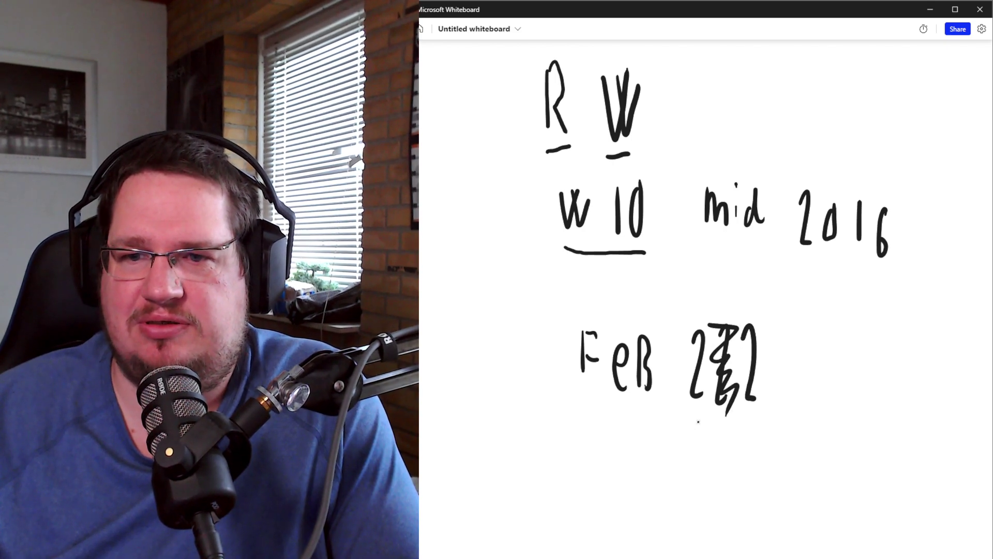
mouse_move(688, 426)
mouse_down()
mouse_move(699, 419)
mouse_move(705, 488)
mouse_up()
drag(726, 438, 769, 488)
drag(775, 427, 748, 501)
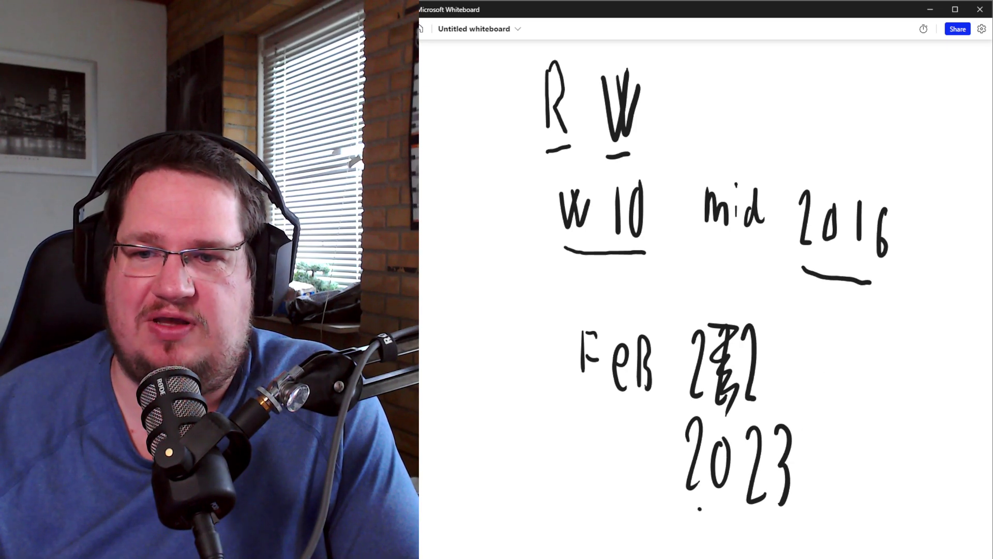
drag(755, 527, 769, 526)
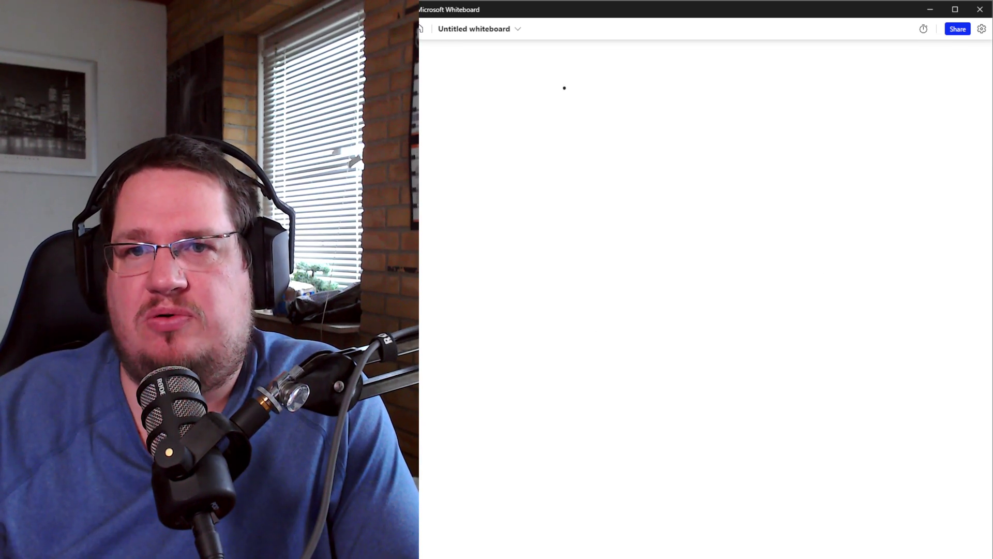
Write '24/7' and '4 PC' on stacked lines.
mouse_move(565, 75)
mouse_down()
mouse_move(574, 145)
mouse_move(587, 153)
mouse_up()
drag(630, 80, 630, 152)
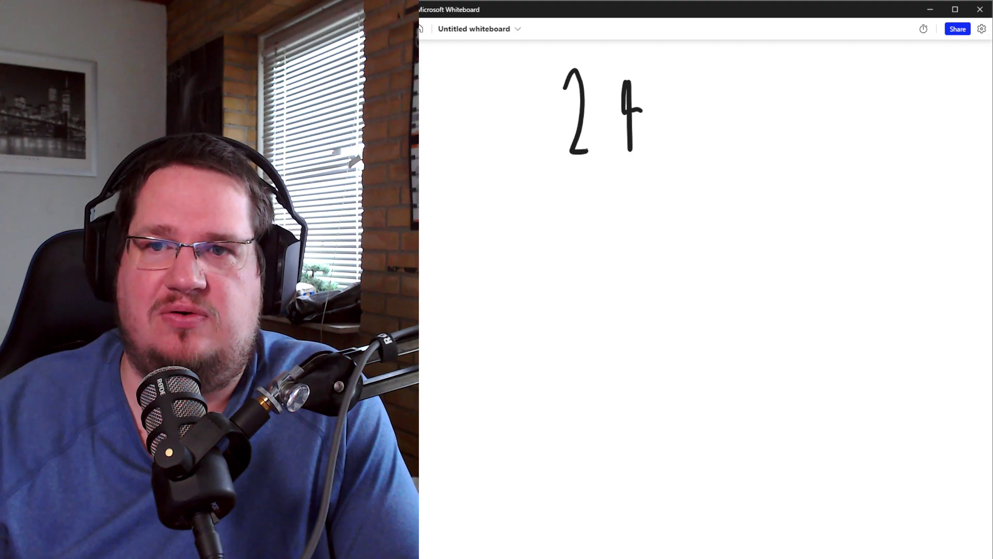
drag(690, 73, 675, 144)
drag(755, 88, 733, 166)
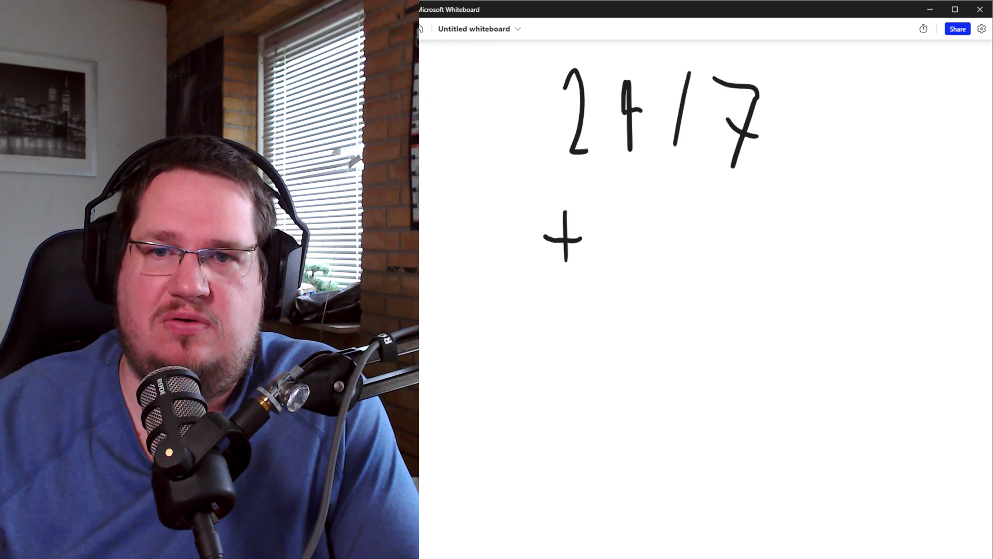
drag(546, 185, 546, 241)
drag(636, 203, 637, 273)
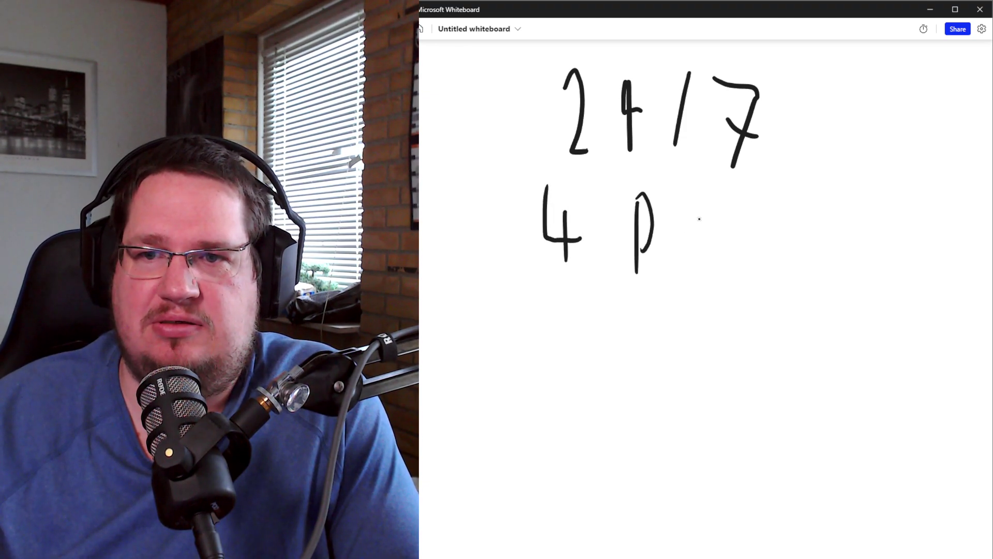
drag(699, 207, 702, 282)
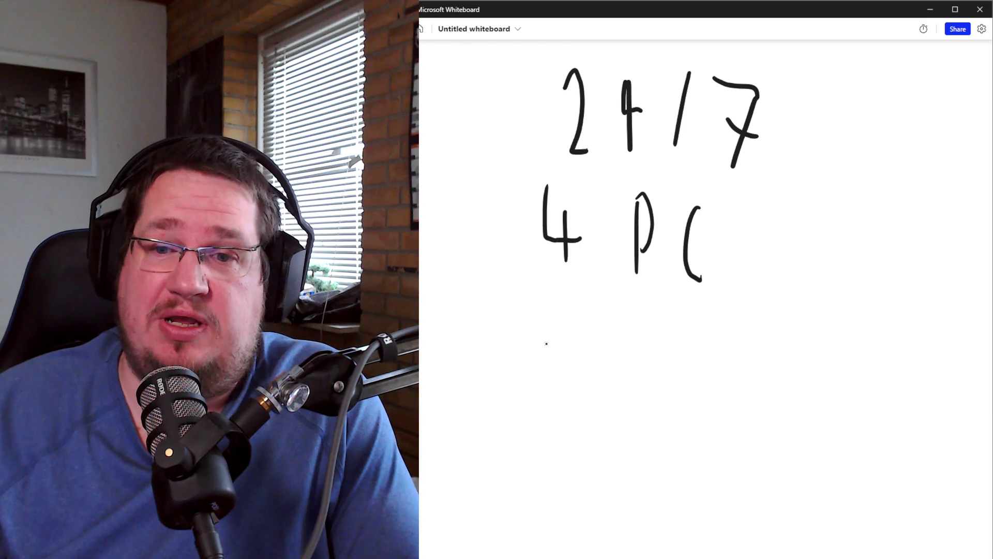
Write 'W10 → 11' below, and add '2016' beside 24/7.
mouse_move(547, 343)
mouse_down()
mouse_move(560, 340)
mouse_move(555, 374)
mouse_up()
drag(599, 336, 599, 393)
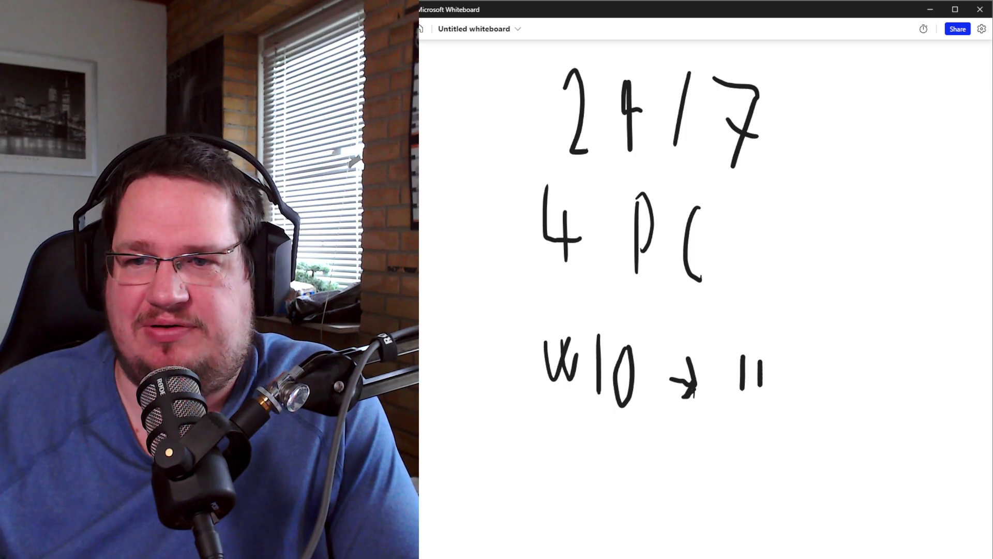
drag(761, 364, 762, 396)
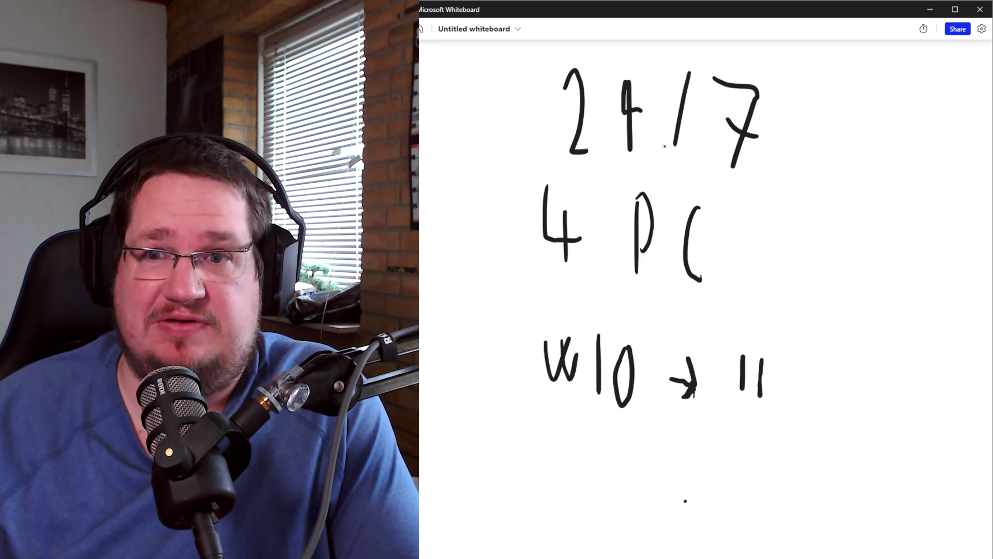
mouse_move(813, 80)
mouse_down()
mouse_move(829, 133)
mouse_move(857, 93)
mouse_up()
drag(879, 93, 880, 133)
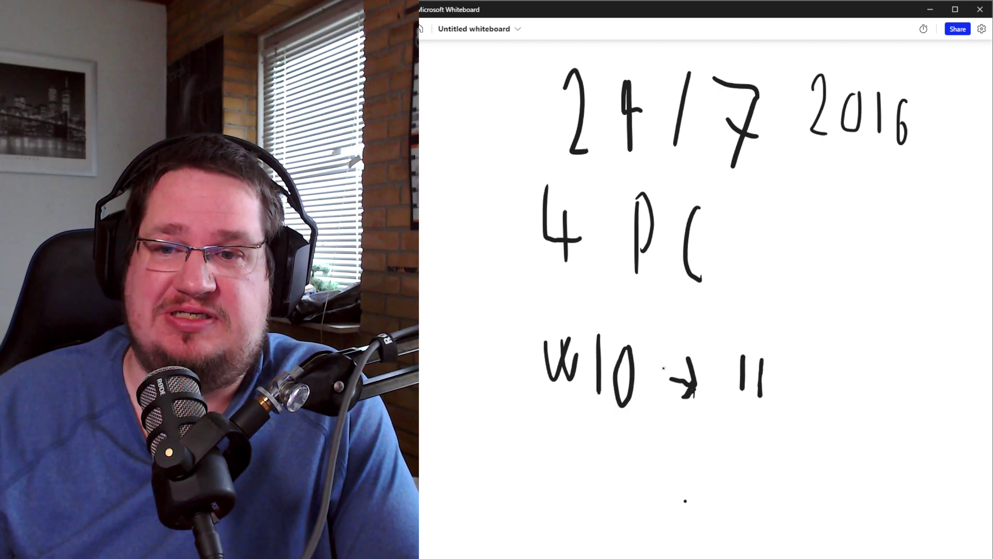
Write 'no ReIn!' at the bottom and add '100%' beside 4 PC.
drag(557, 480, 572, 493)
drag(591, 463, 590, 466)
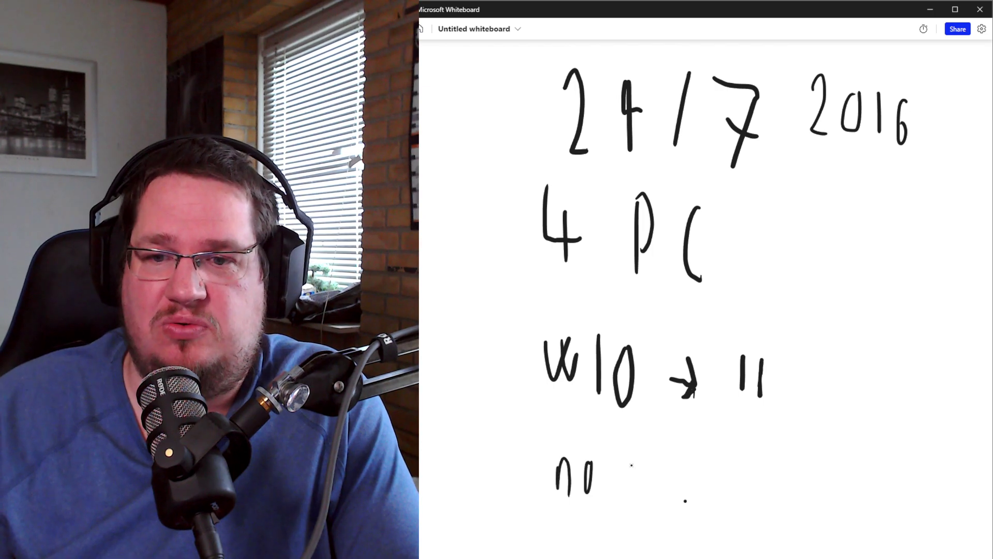
drag(659, 482, 668, 487)
drag(683, 468, 683, 495)
drag(694, 498, 706, 499)
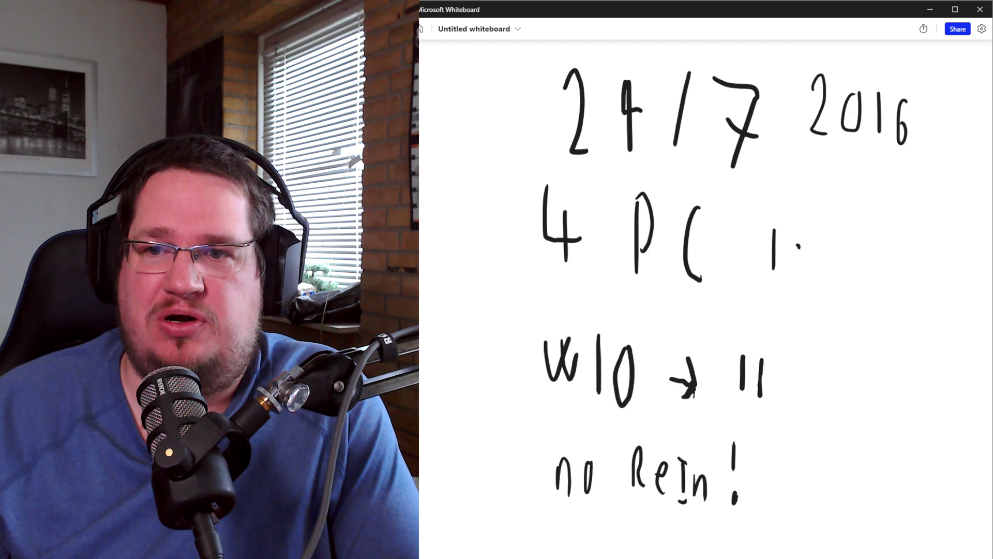
drag(799, 247, 841, 292)
drag(854, 281, 855, 295)
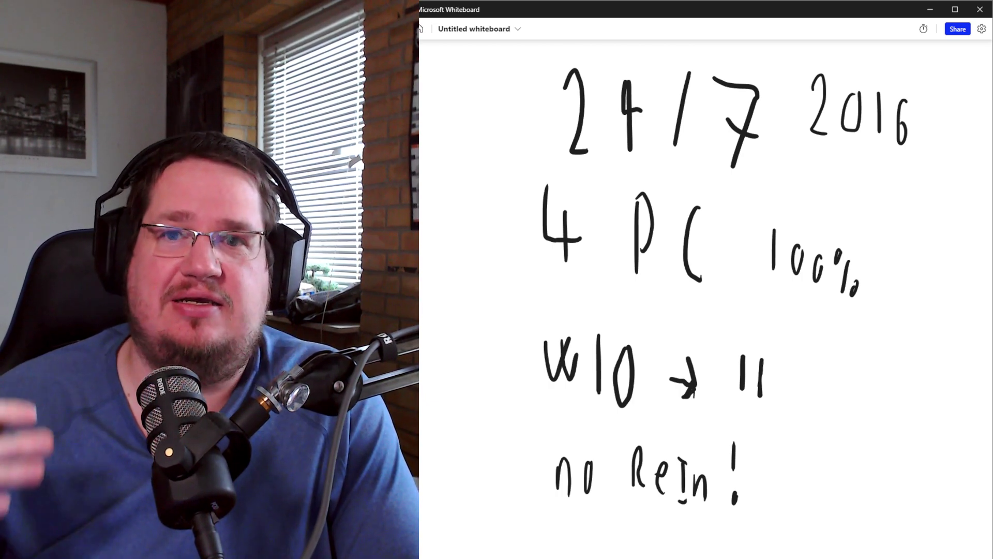
scroll(900, 379, down, 10)
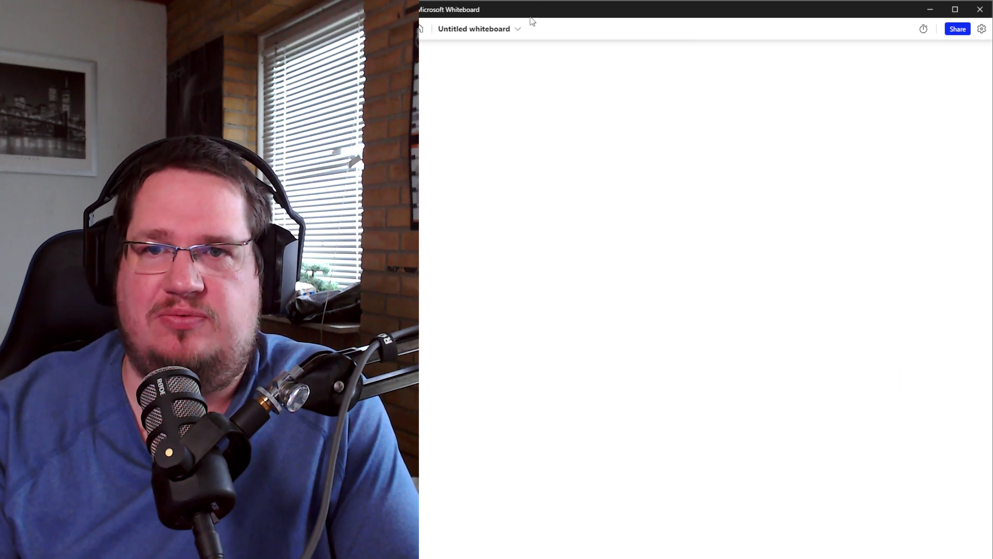
Draw a box with S written inside.
drag(534, 104, 536, 167)
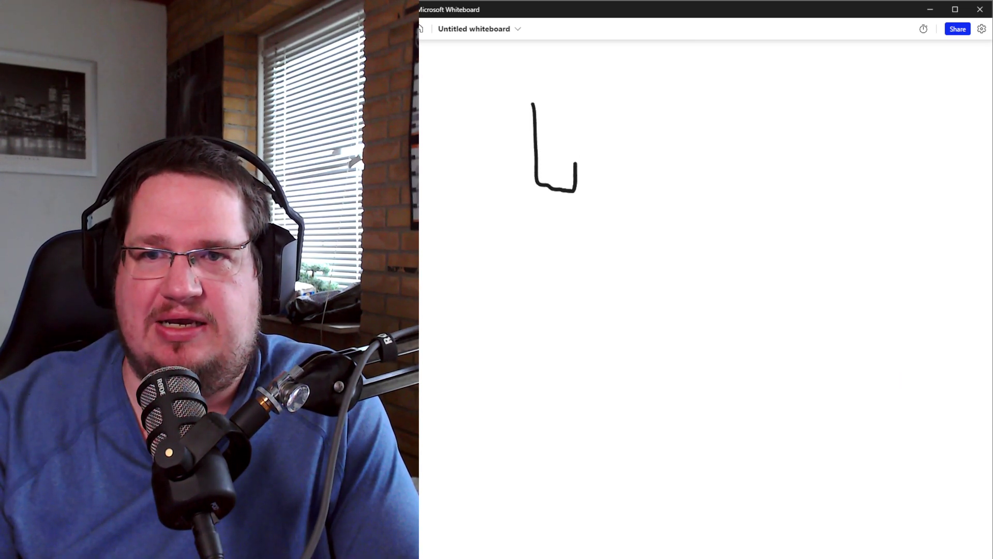
drag(575, 95, 533, 91)
drag(557, 126, 555, 149)
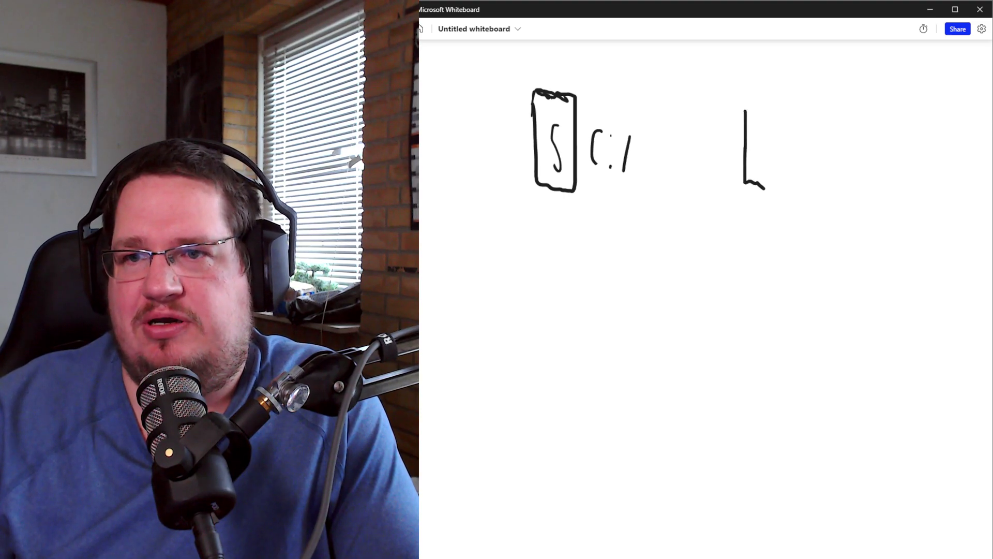
Draw a second box labelled Cash, then write Ok and another line below.
drag(767, 188, 755, 108)
drag(812, 145, 810, 178)
drag(824, 162, 825, 180)
drag(837, 143, 830, 182)
drag(844, 137, 861, 184)
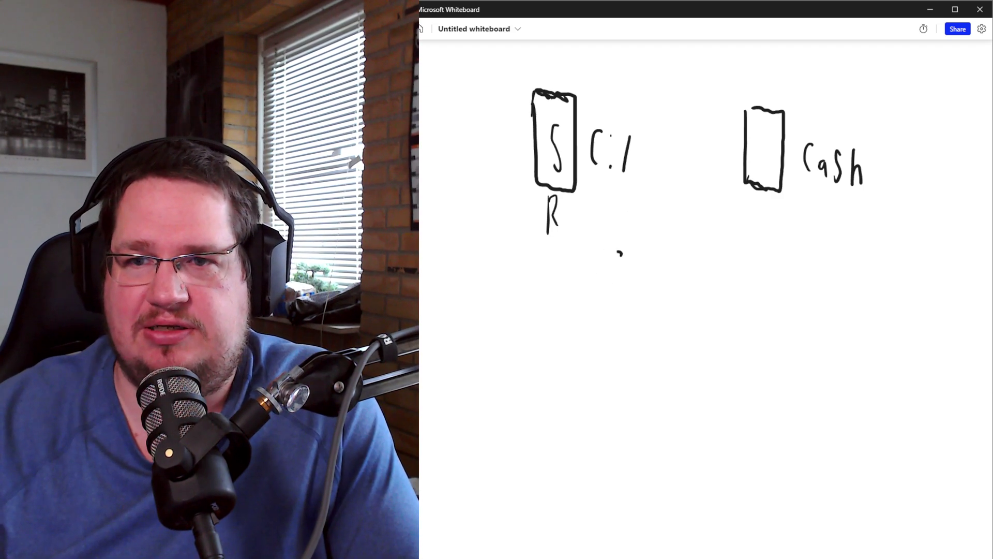
mouse_move(619, 252)
mouse_down()
mouse_move(646, 287)
mouse_move(659, 260)
mouse_up()
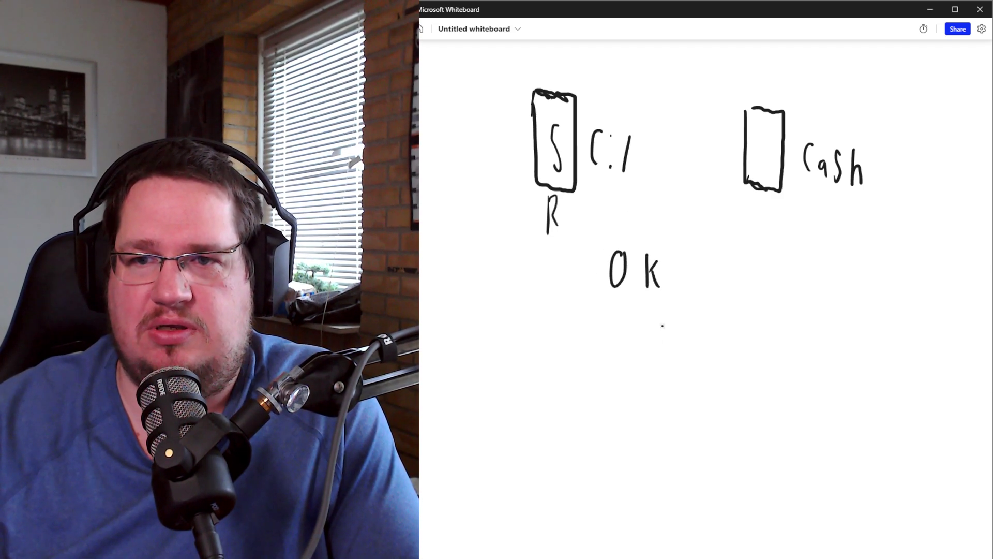
mouse_move(607, 369)
mouse_down()
mouse_move(607, 418)
mouse_move(624, 396)
mouse_move(687, 396)
mouse_up()
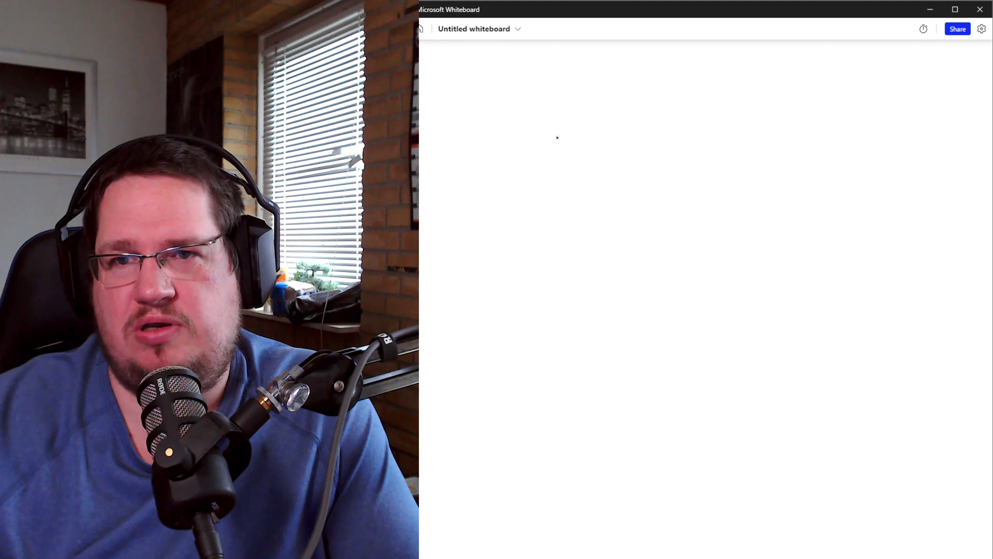
Write 'Corp' and draw a server box icon labelled 'Sever'.
drag(594, 177, 611, 165)
drag(630, 190, 647, 154)
drag(675, 148, 673, 193)
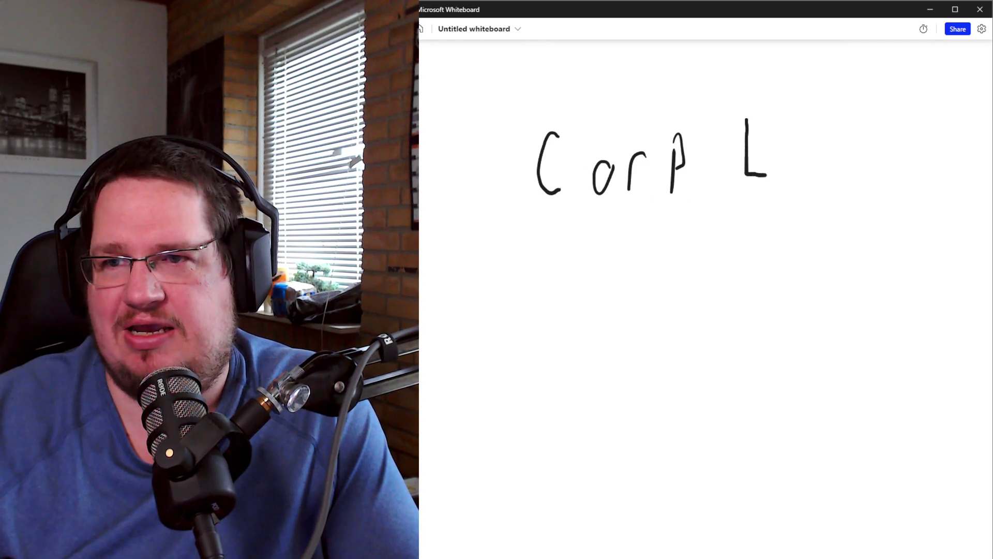
mouse_move(786, 149)
mouse_down()
mouse_move(746, 118)
mouse_move(781, 136)
mouse_up()
drag(748, 150, 780, 147)
drag(749, 160, 780, 160)
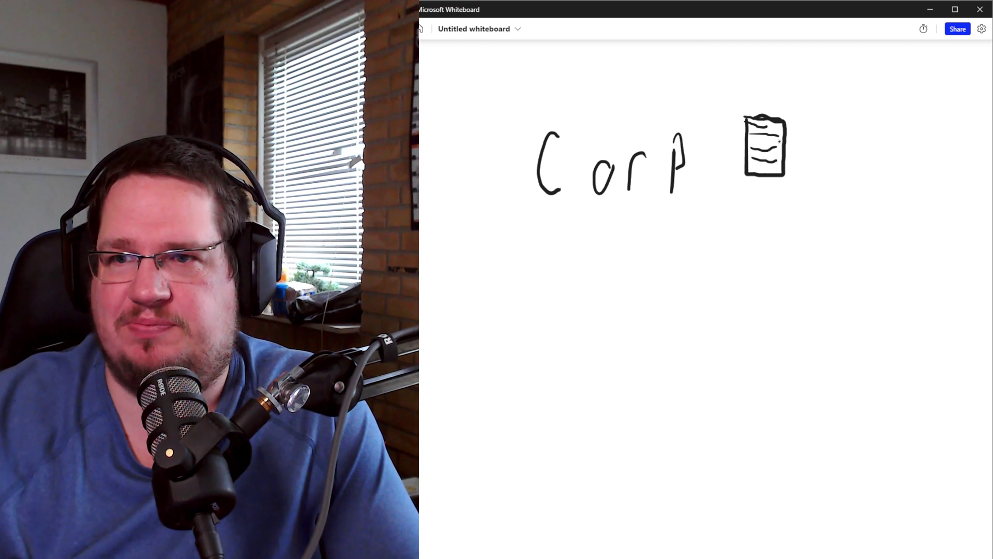
drag(821, 121, 813, 159)
drag(831, 151, 910, 139)
Undo a stray arrow, then underline Sever's icon and Corp.
drag(822, 166, 800, 190)
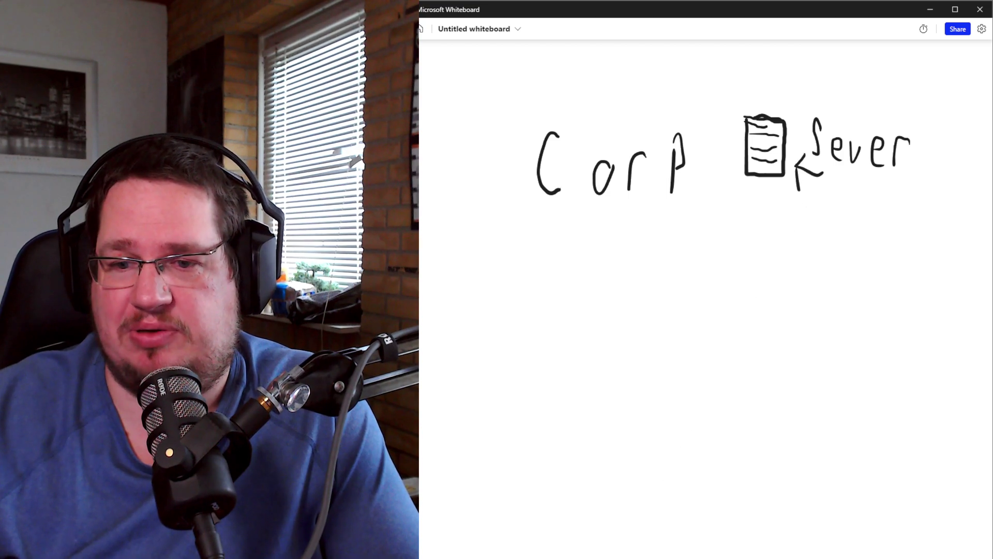
key(ctrl+z)
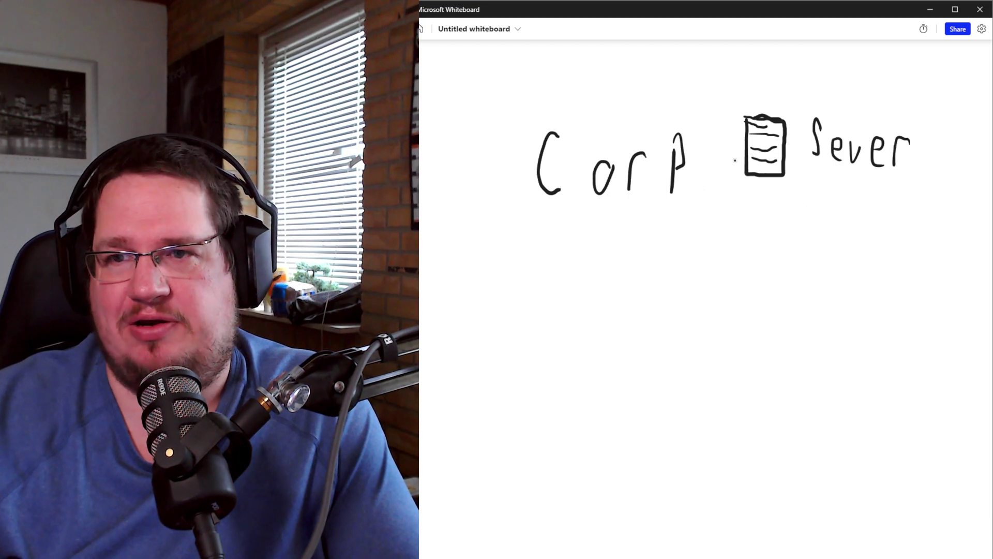
drag(742, 210, 912, 212)
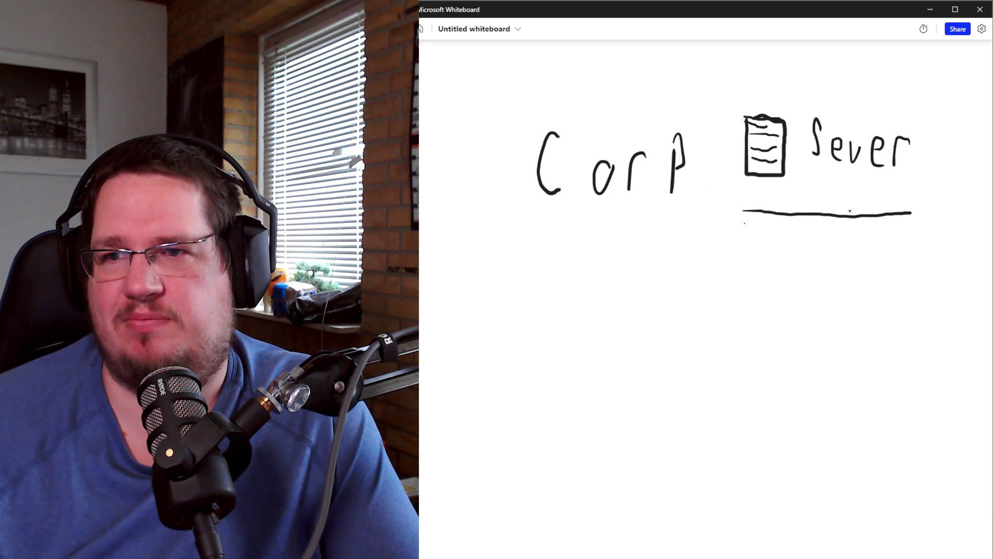
drag(547, 214, 677, 209)
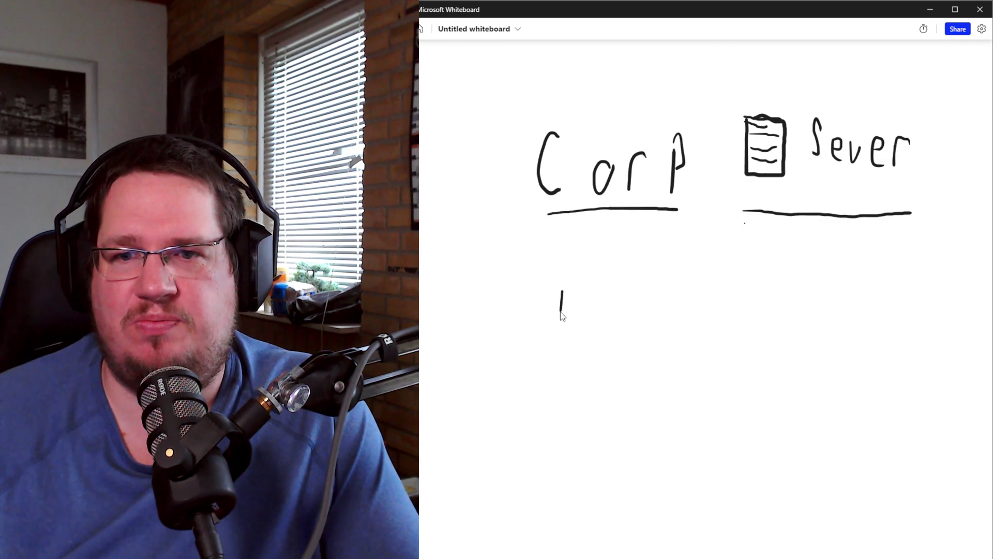
Write 'Home' below Corp and 'nass' below Sever.
drag(561, 303, 579, 302)
drag(579, 293, 580, 312)
drag(599, 303, 597, 303)
drag(613, 312, 641, 312)
drag(649, 307, 661, 310)
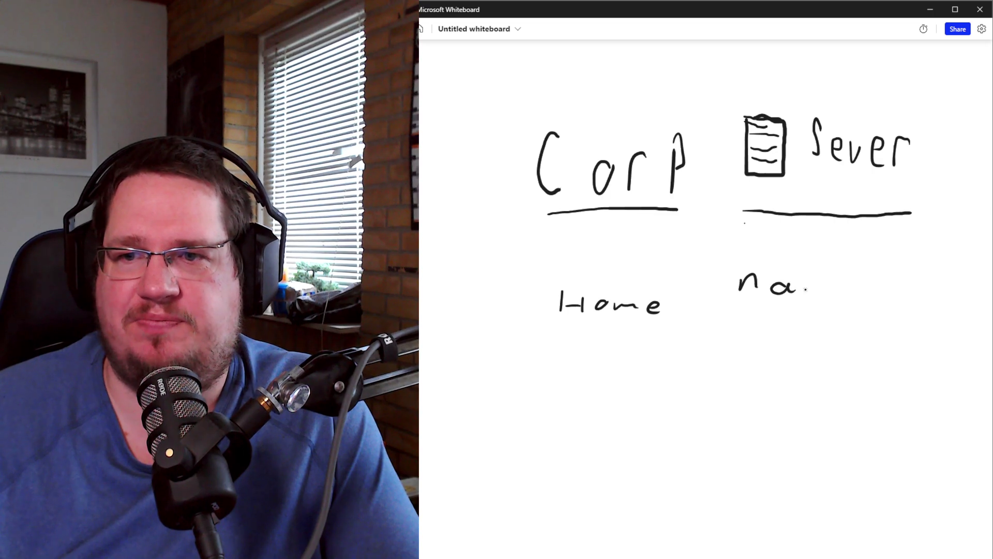
drag(824, 277, 813, 293)
drag(851, 280, 835, 295)
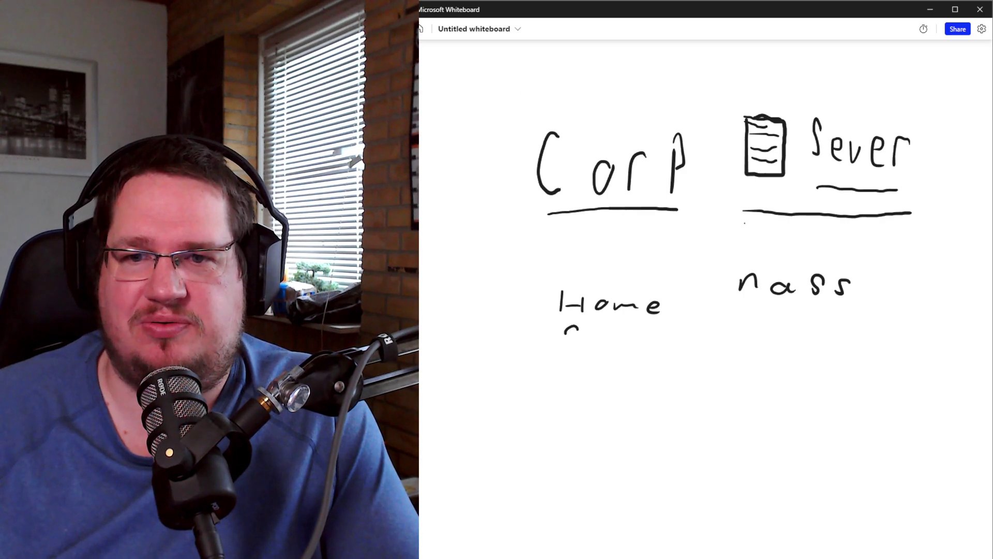
Add 'Gaming' and 'Drow' under Home, bracket them, and underline Corp, the icon and nass.
drag(611, 336, 673, 346)
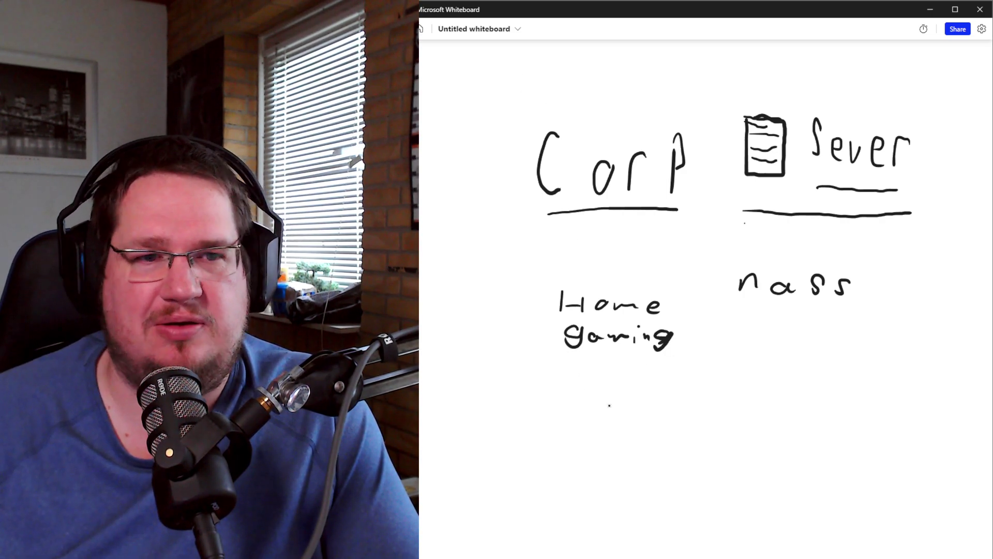
mouse_move(572, 361)
mouse_down()
mouse_move(572, 381)
mouse_move(658, 372)
mouse_up()
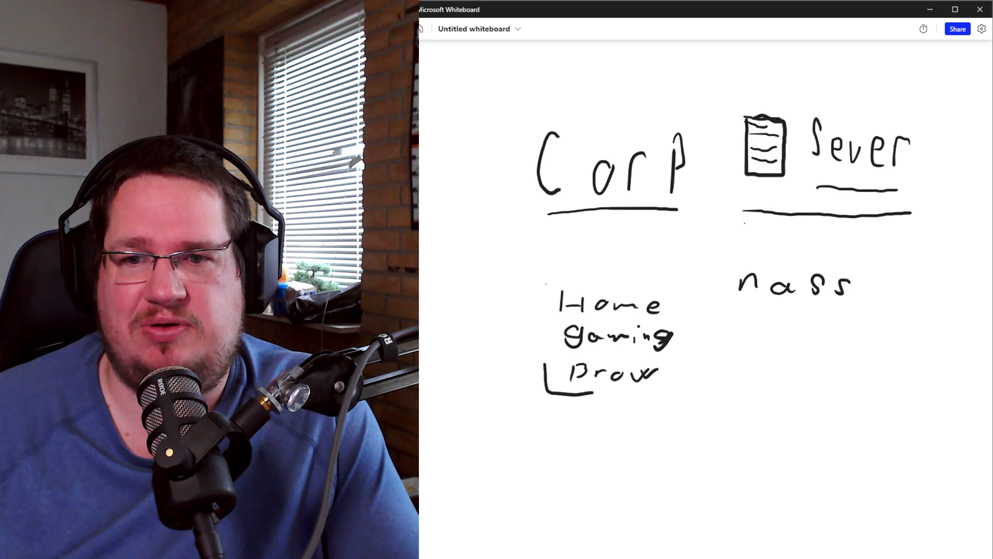
drag(649, 278, 685, 307)
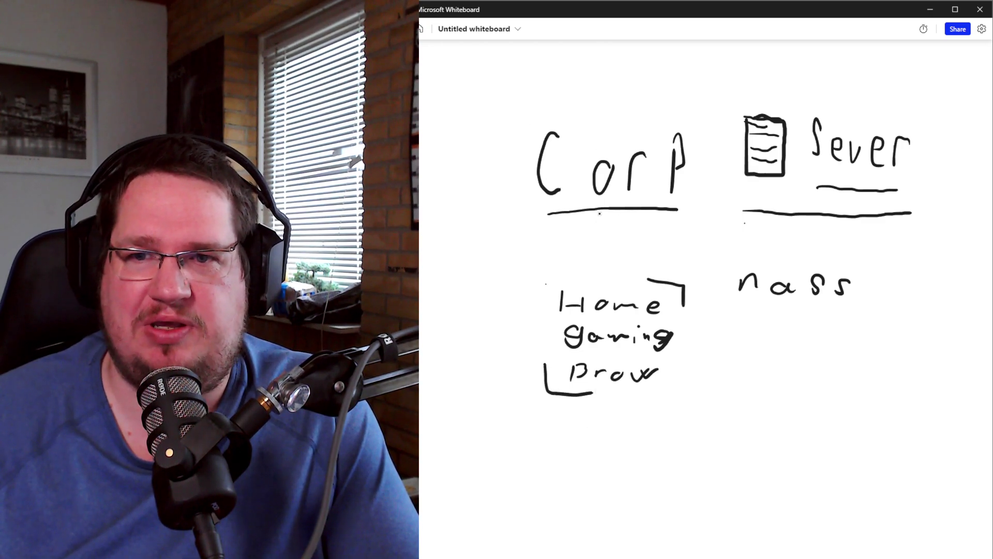
drag(567, 214, 640, 215)
drag(758, 184, 778, 184)
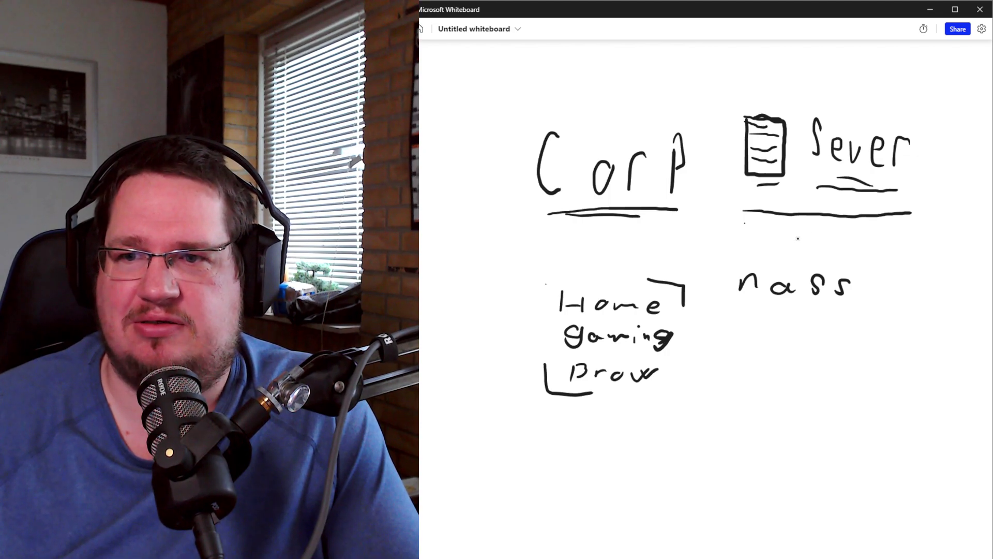
drag(799, 301, 828, 305)
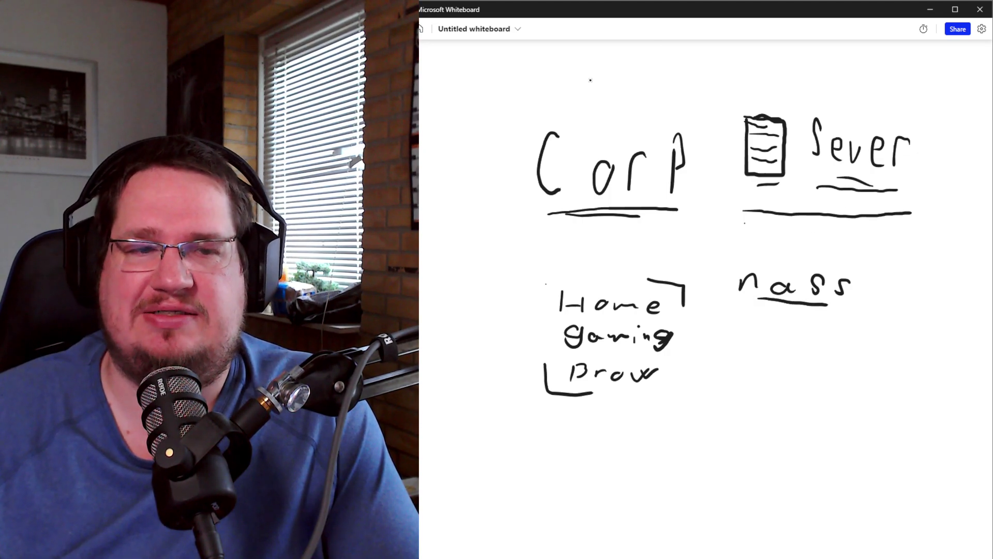
Write 'RW 24/7' at the top above Corp.
mouse_move(592, 66)
mouse_down()
mouse_move(594, 83)
mouse_move(611, 83)
mouse_up()
drag(638, 68, 671, 73)
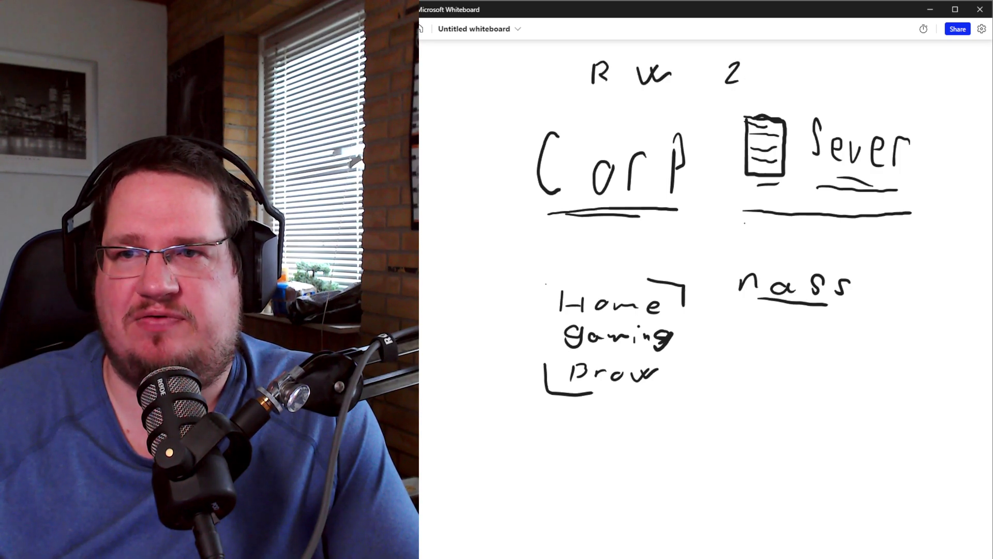
drag(747, 63, 759, 80)
drag(777, 65, 769, 83)
drag(791, 66, 801, 84)
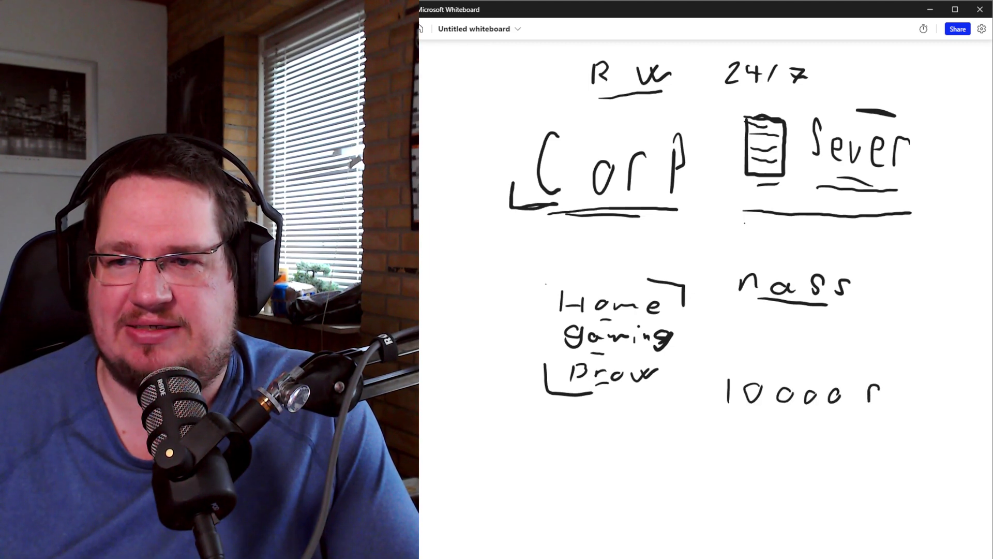
Finish '10000 RW' below nass and write '20h' and '30 min' right of Sever.
drag(904, 389, 932, 391)
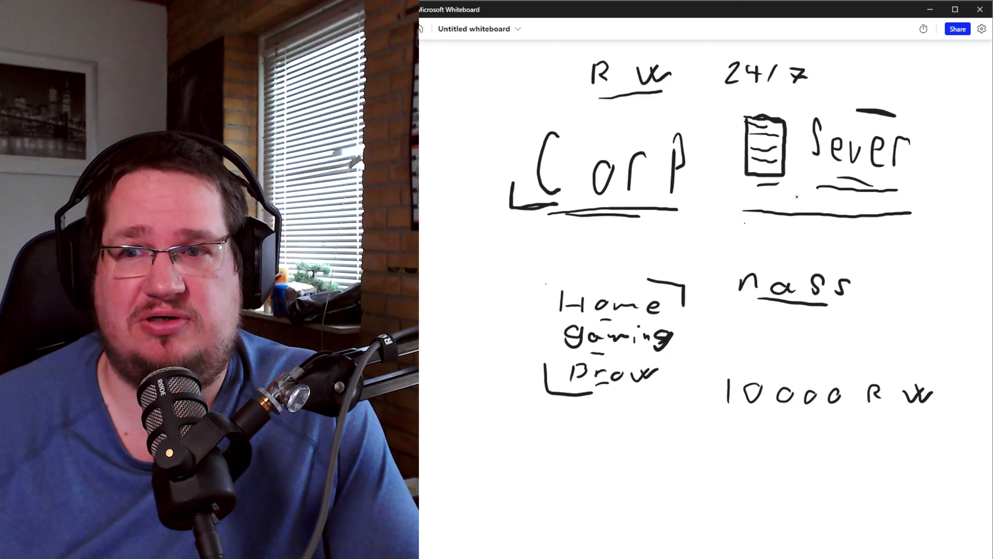
drag(923, 177, 934, 190)
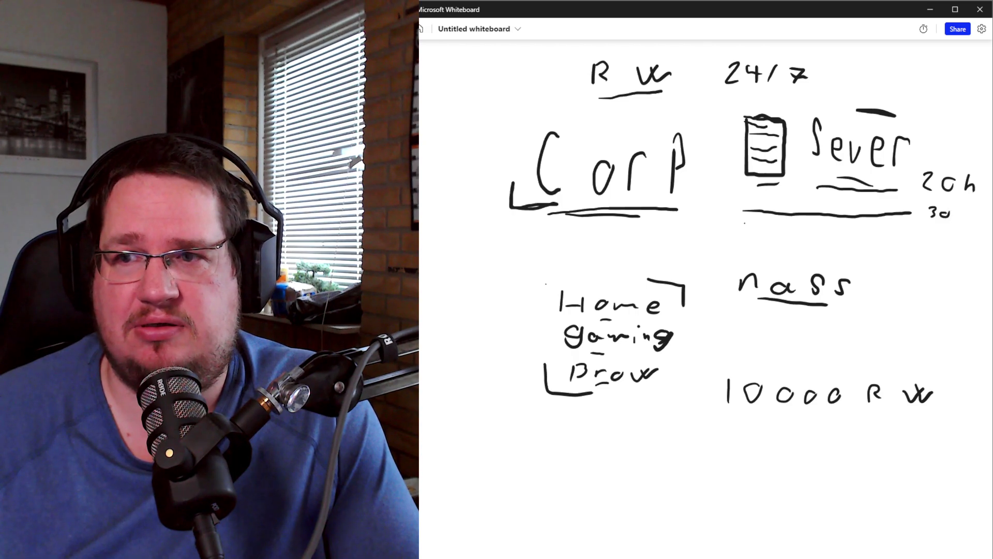
drag(958, 211, 989, 220)
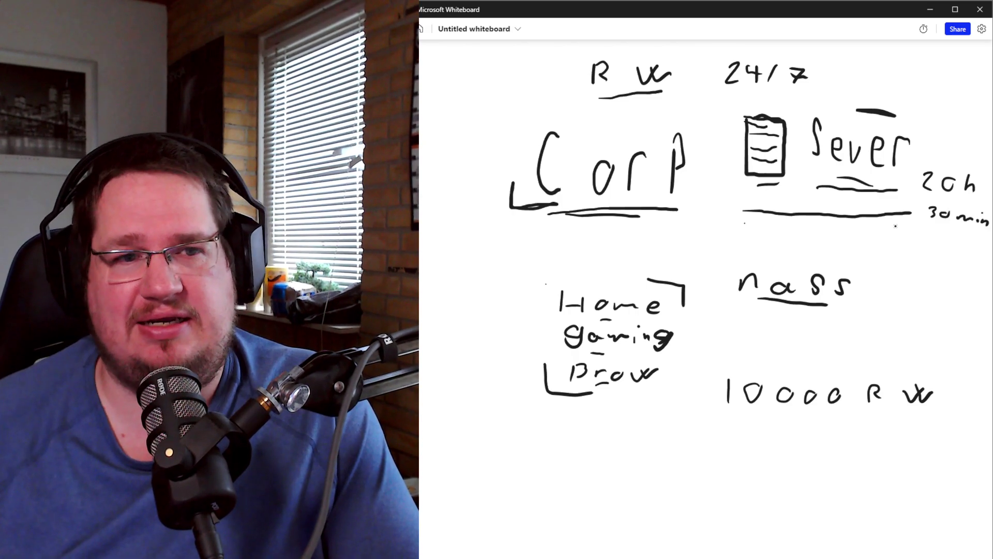